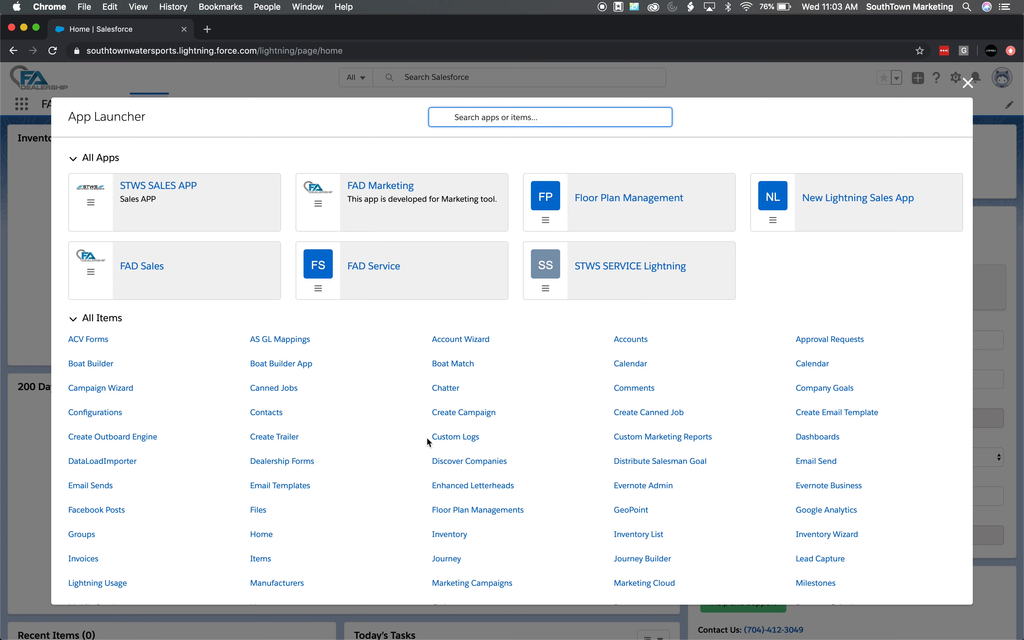
scroll(559, 485, "down", 4)
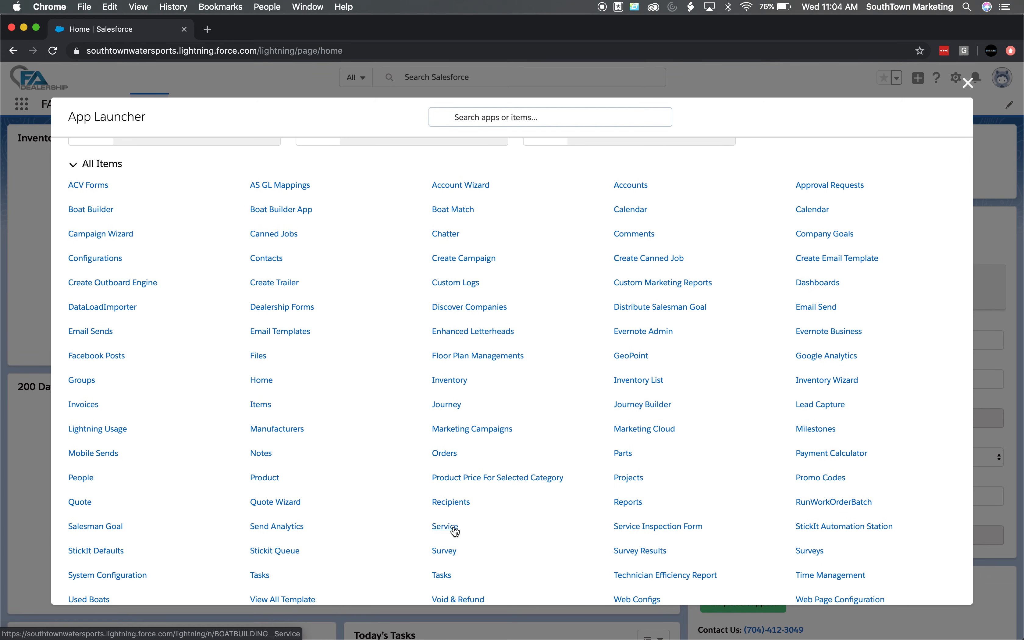
Open the Service page from the App Launcher and start creating a new vendor
left_click(454, 529)
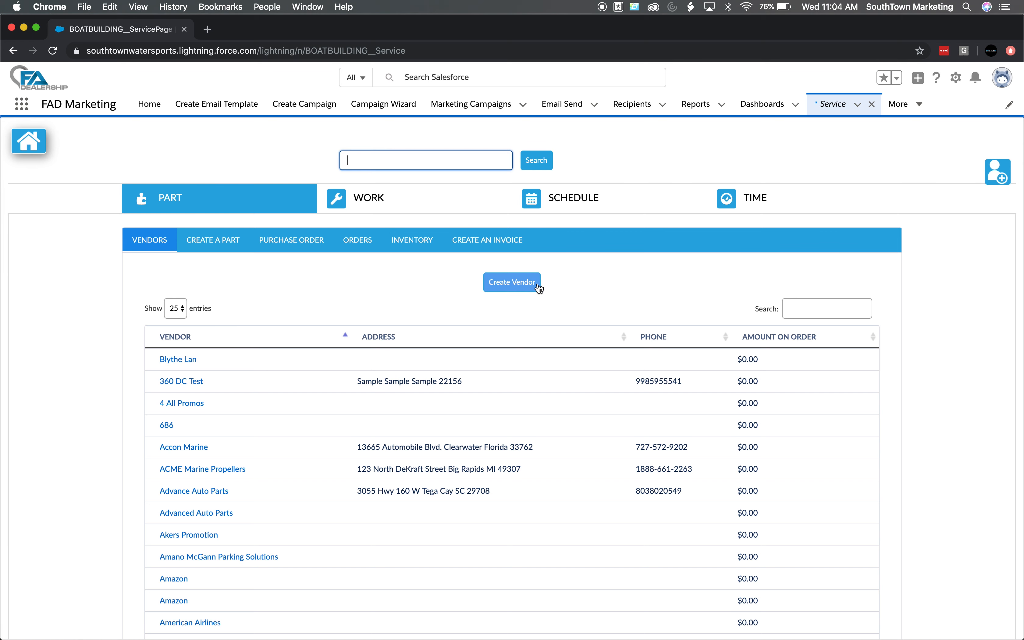
left_click(513, 292)
Name the new vendor Test Vendor and enter its phone number
left_click(236, 326)
type("Test ")
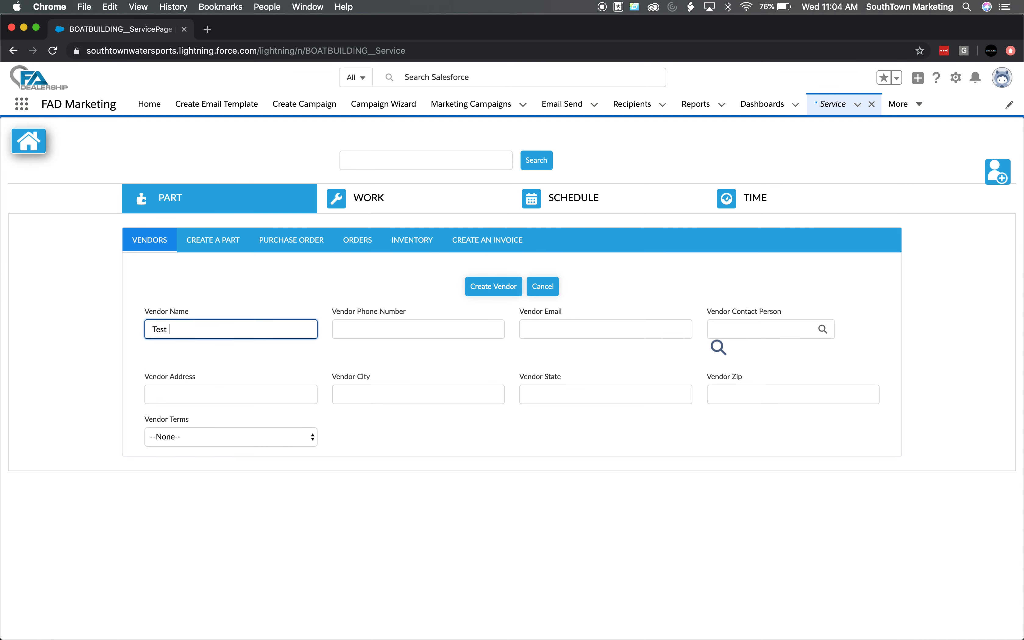
type("Vendor")
left_click(370, 321)
type("555555555")
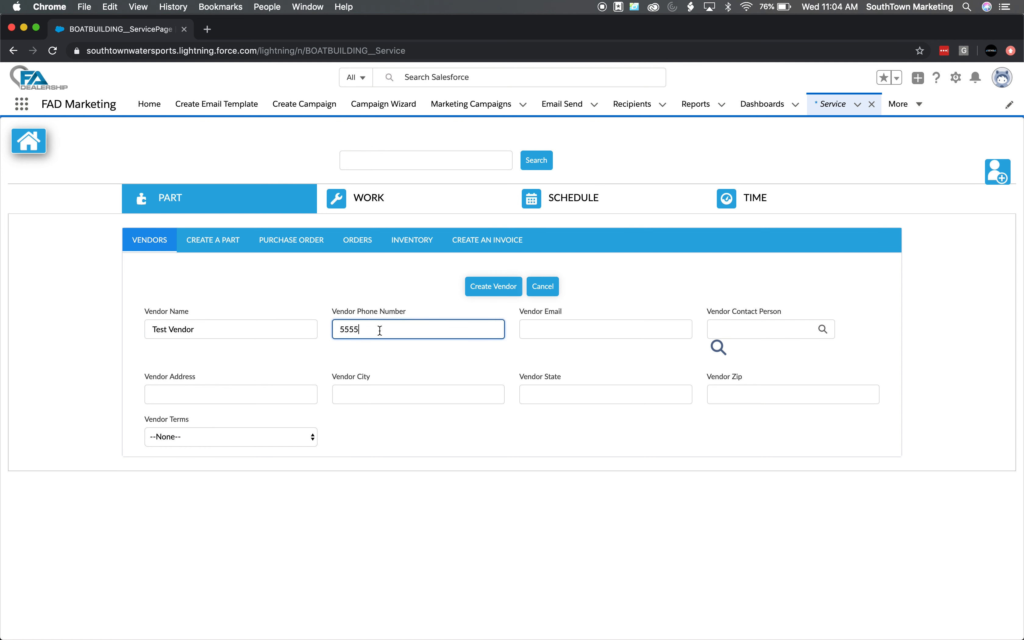
Fill in the vendor's e-mail address
left_click(520, 336)
type("testvendor")
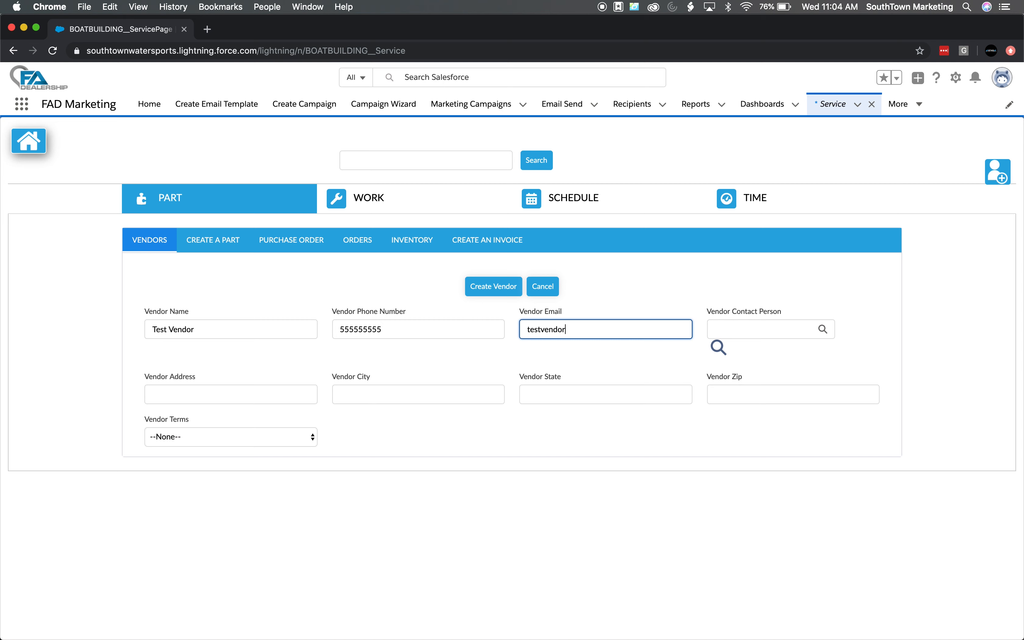
type("@test.com")
Set the vendor terms to 90 Days and create the vendor
left_click(465, 364)
left_click(199, 444)
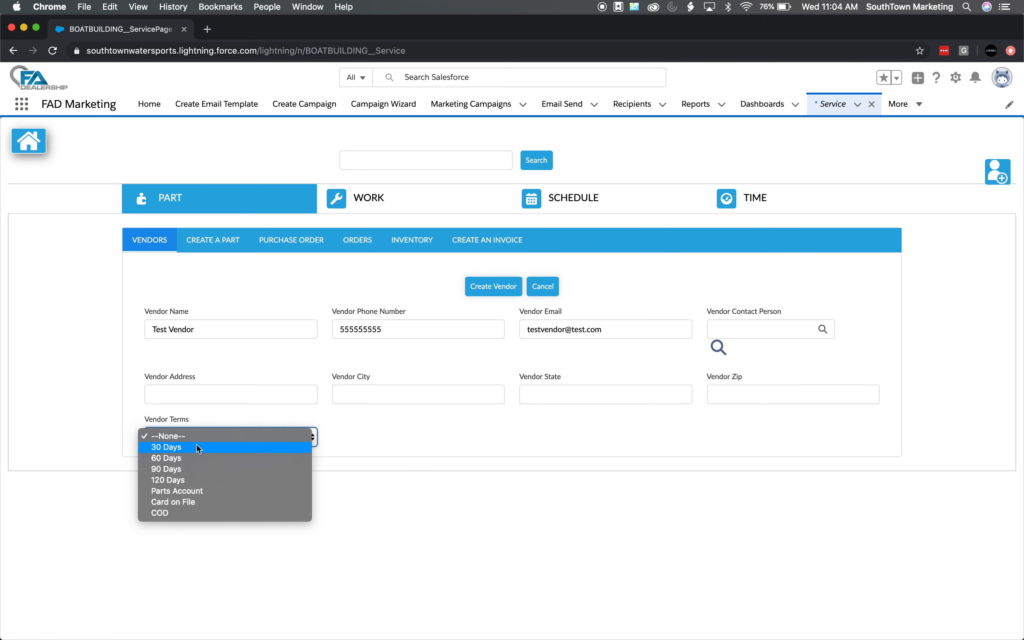
left_click(207, 468)
left_click(446, 451)
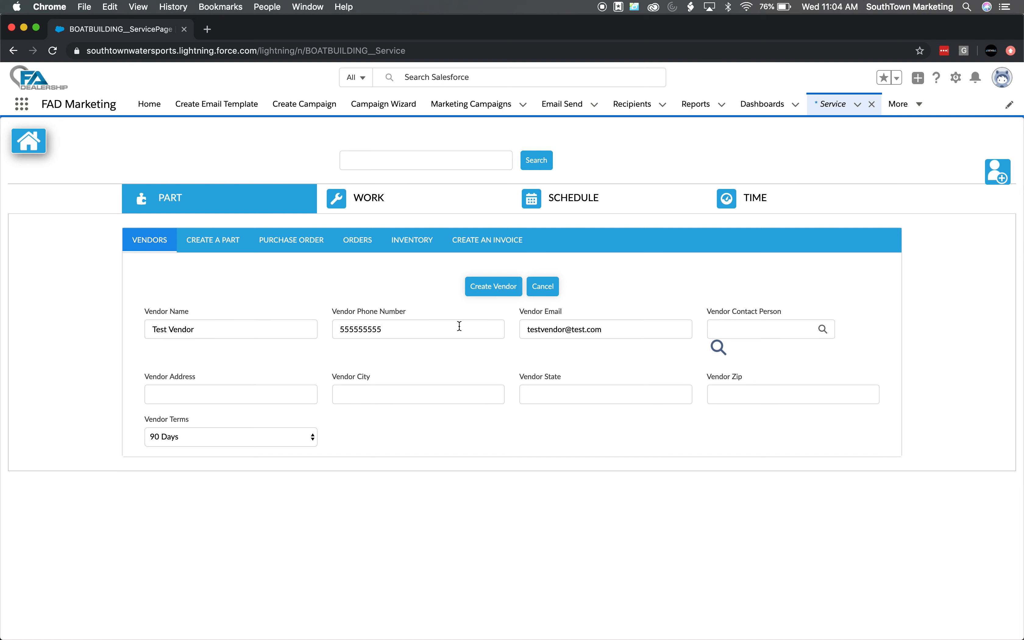
left_click(488, 292)
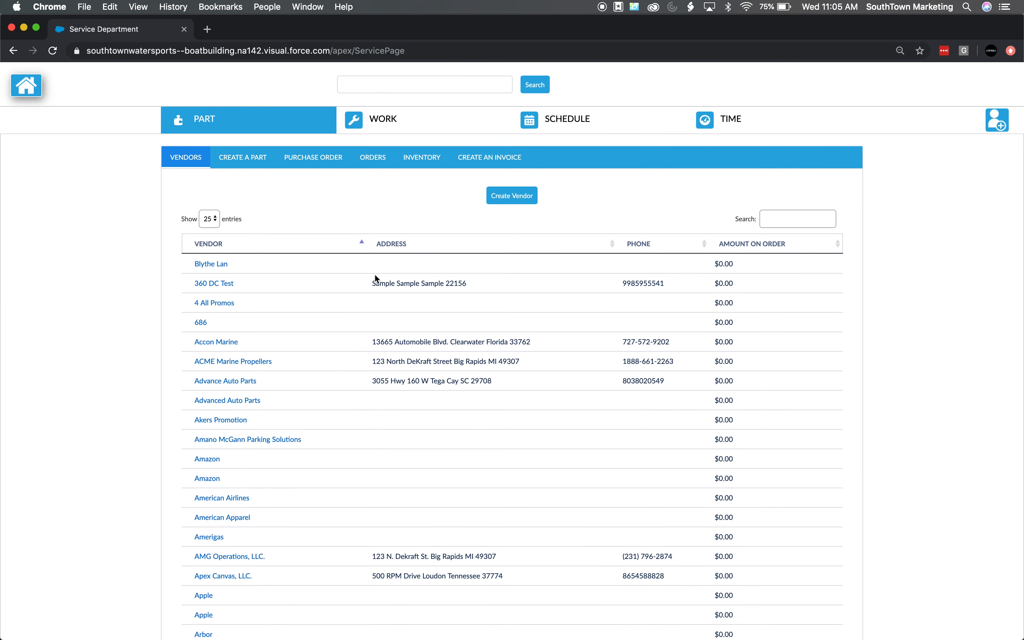
Start a new part and pick Test Vendor as its vendor through the lookup
left_click(262, 163)
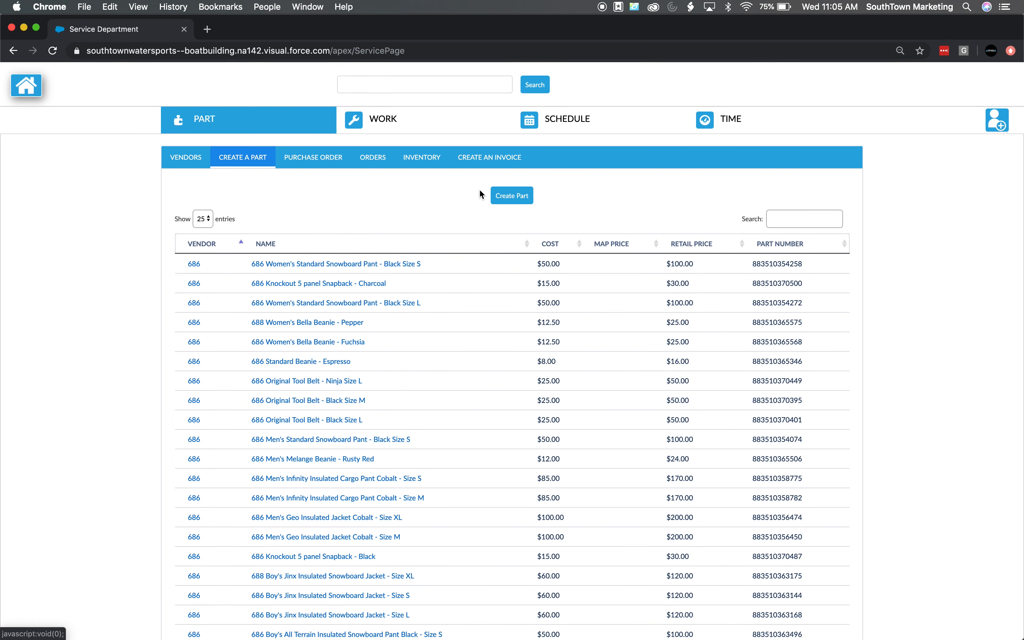
left_click(504, 198)
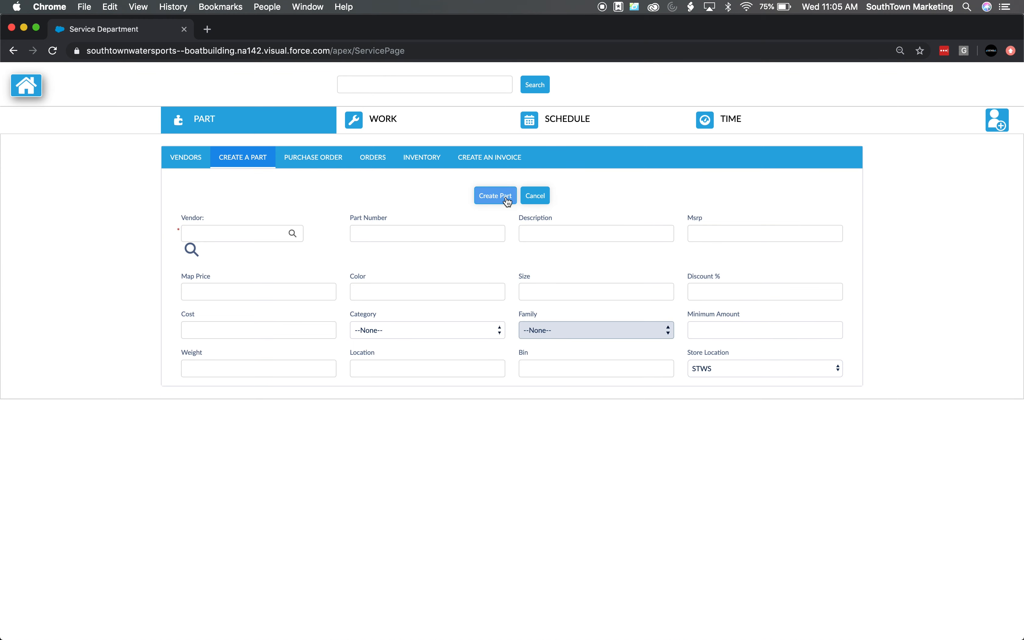
left_click(274, 232)
type("test")
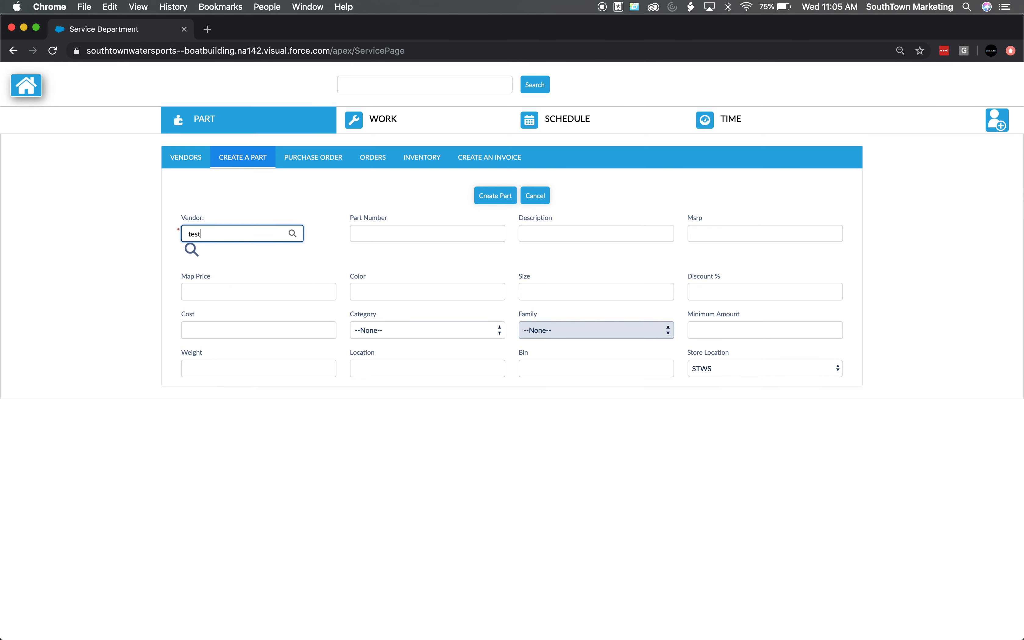
left_click(292, 233)
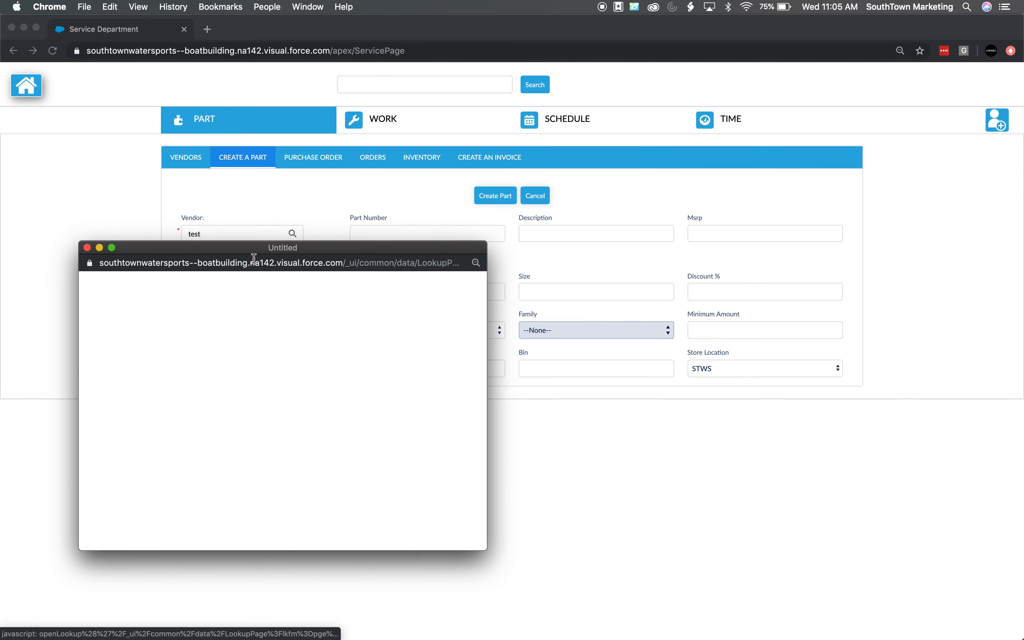
left_click(104, 415)
Enter part number 1234 and description test for the part
left_click(379, 235)
type("1234")
left_click(578, 236)
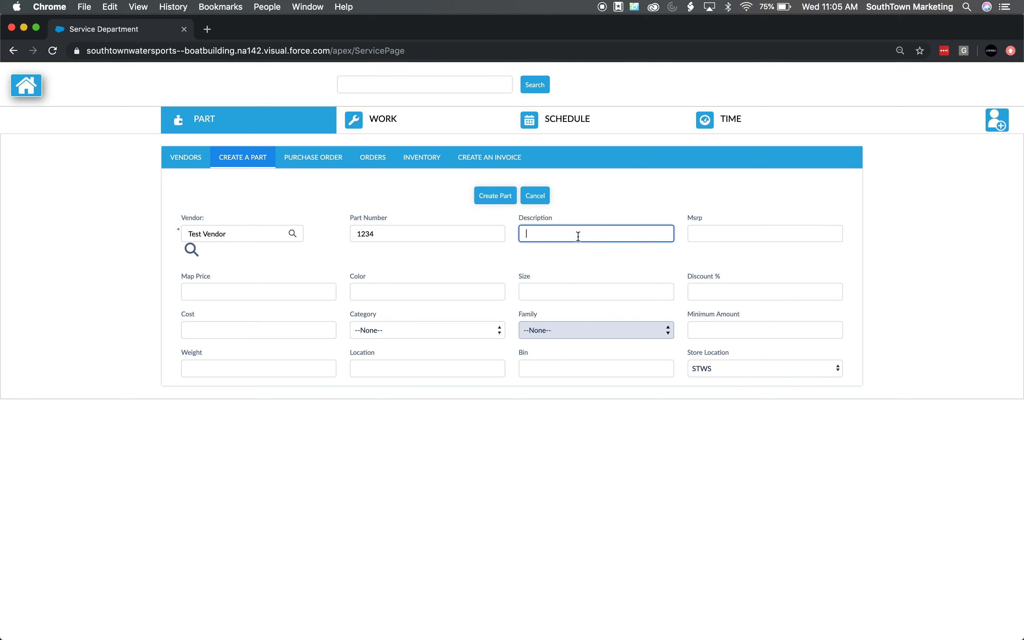
type("test")
Set the part's map price to 10 and its color to Blue
left_click(257, 294)
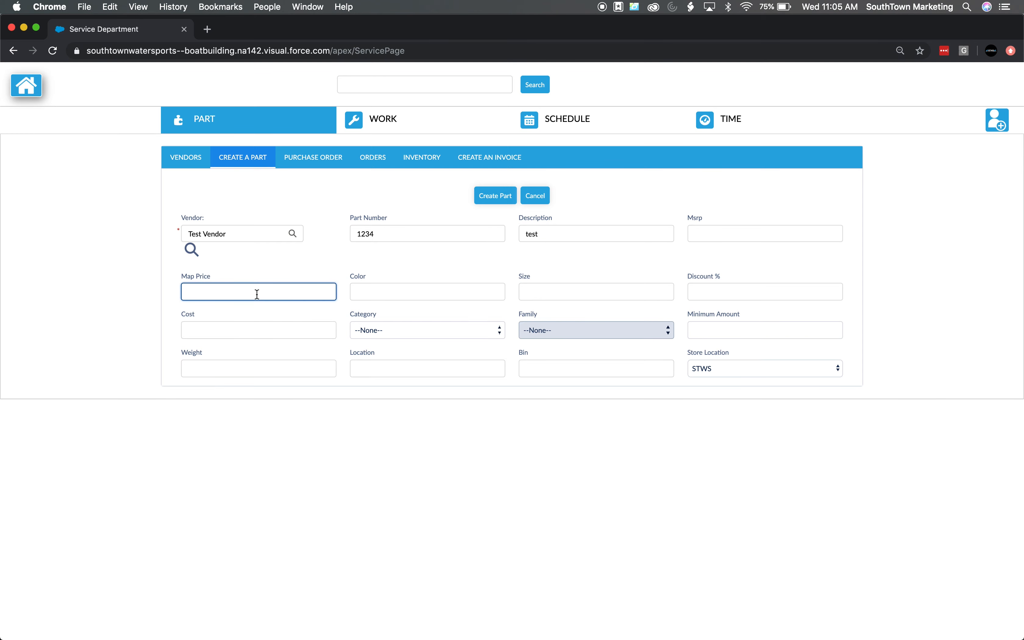
type("10")
left_click(380, 296)
type("Blue")
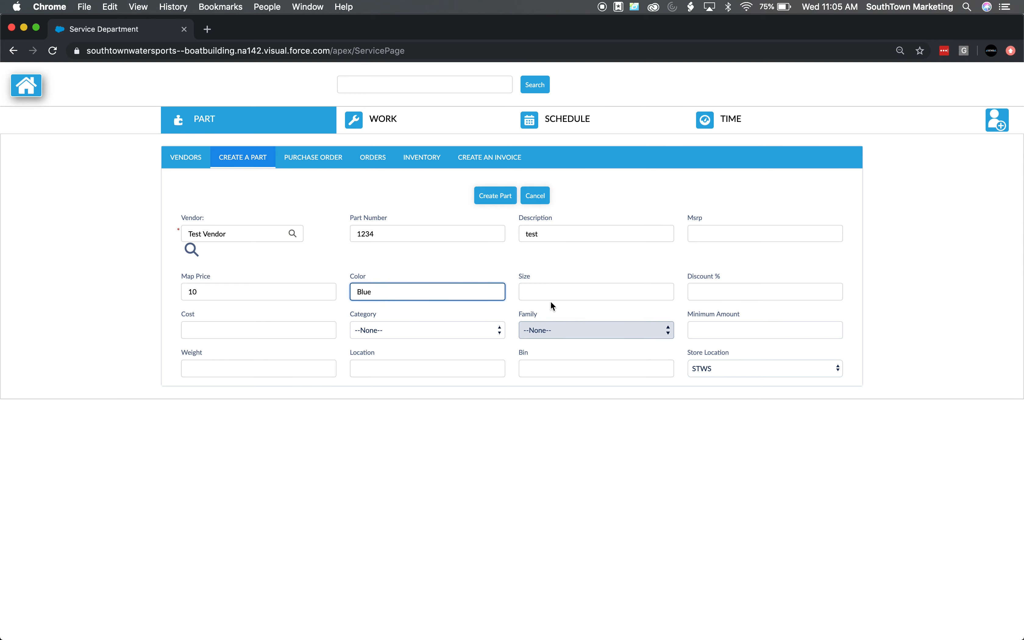
Set the part's category to Boat Parts and family to Ballast Parts
left_click(396, 331)
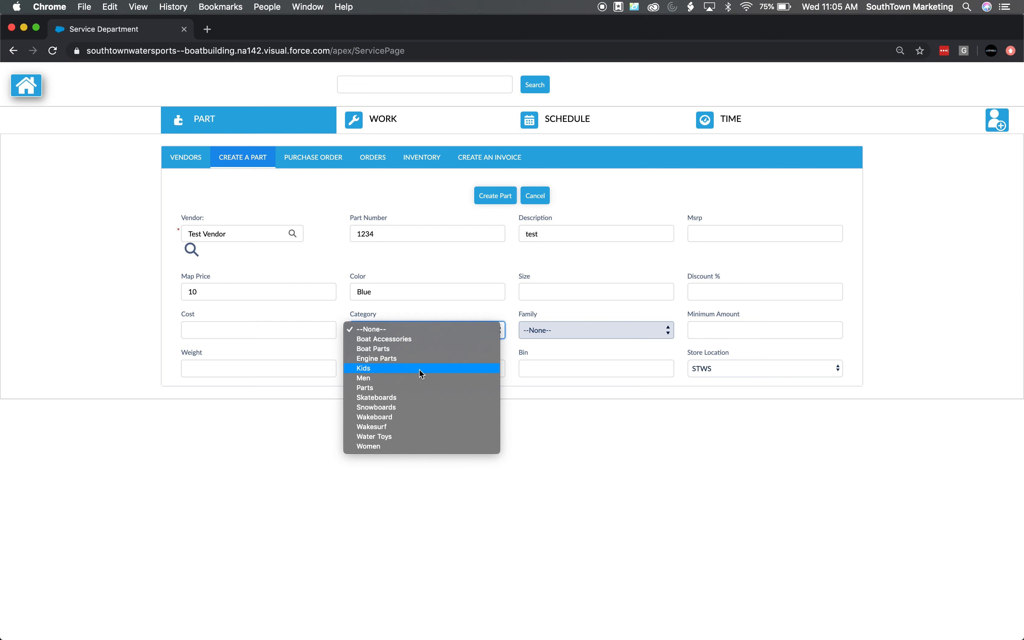
left_click(392, 350)
left_click(577, 333)
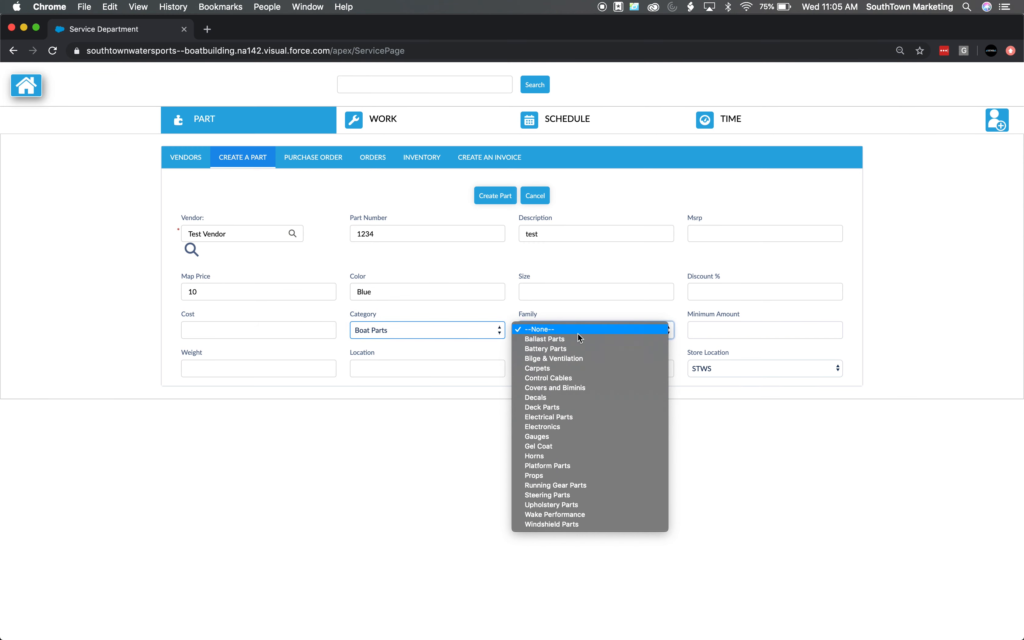
left_click(587, 339)
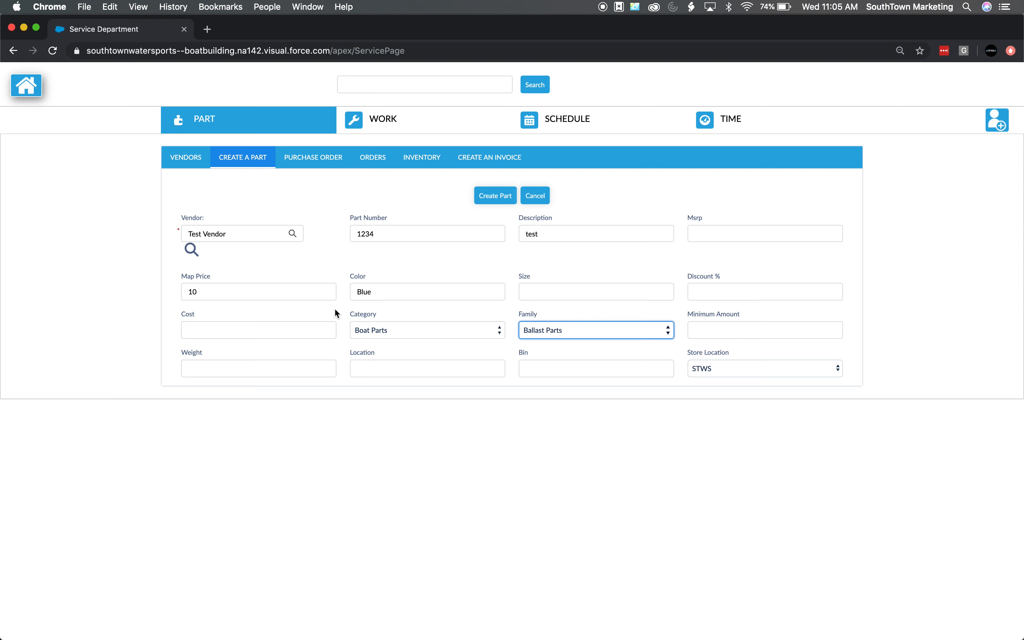
Set the part's weight to 5 and its MSRP to 10
left_click(265, 369)
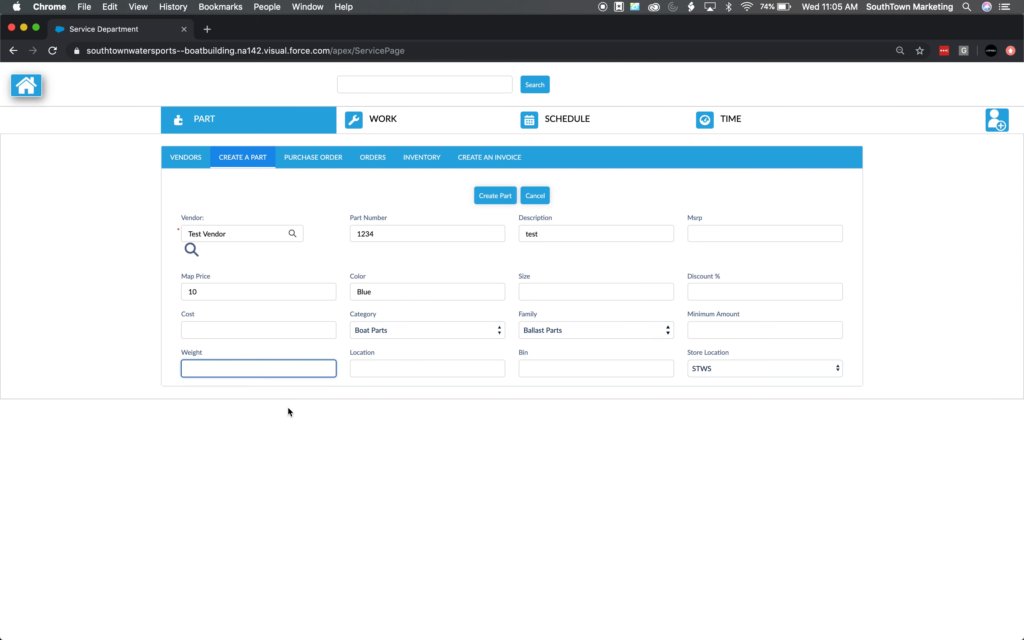
type("5")
left_click(320, 417)
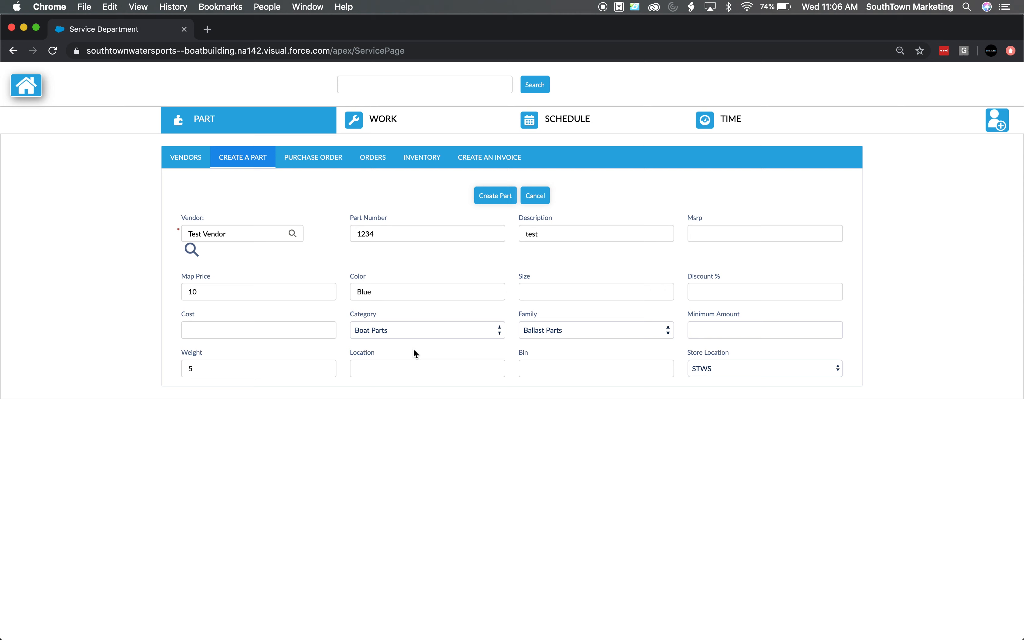
left_click(728, 235)
type("10")
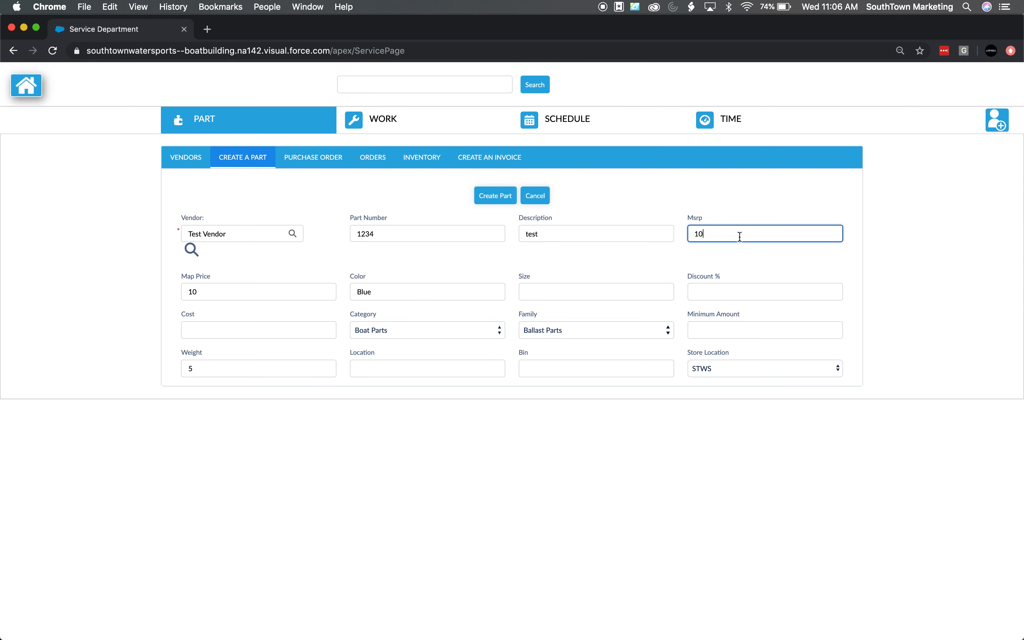
left_click(598, 266)
Set the part's cost to 5
left_click(250, 330)
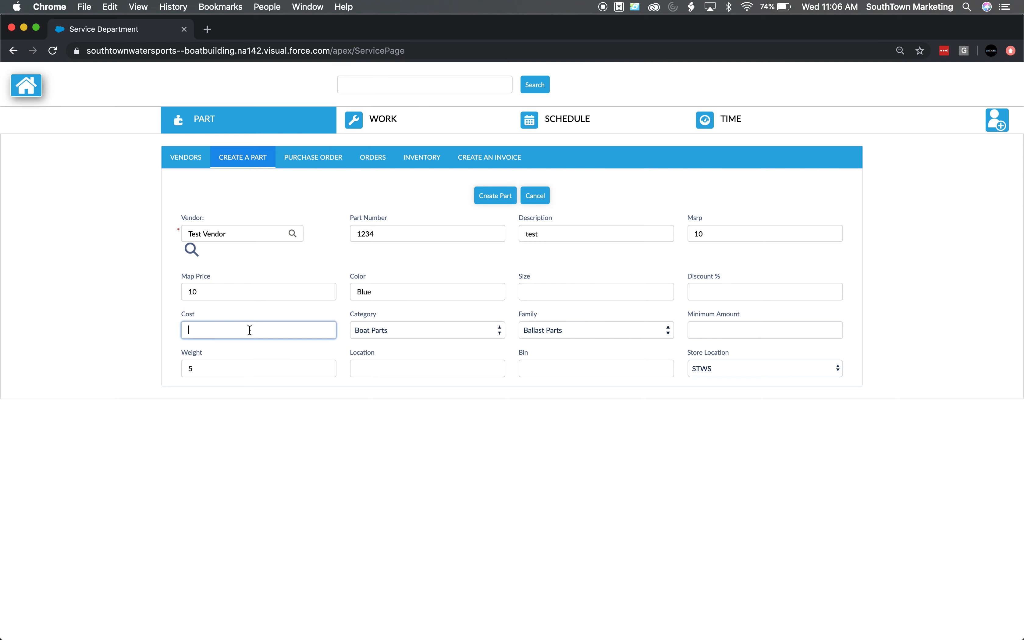
type("5")
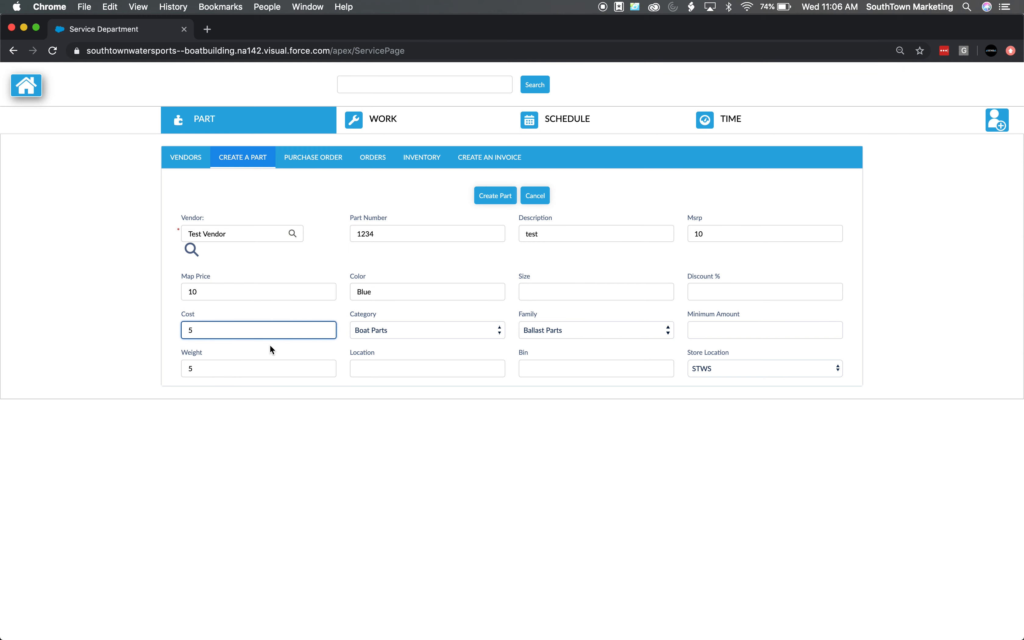
left_click(273, 348)
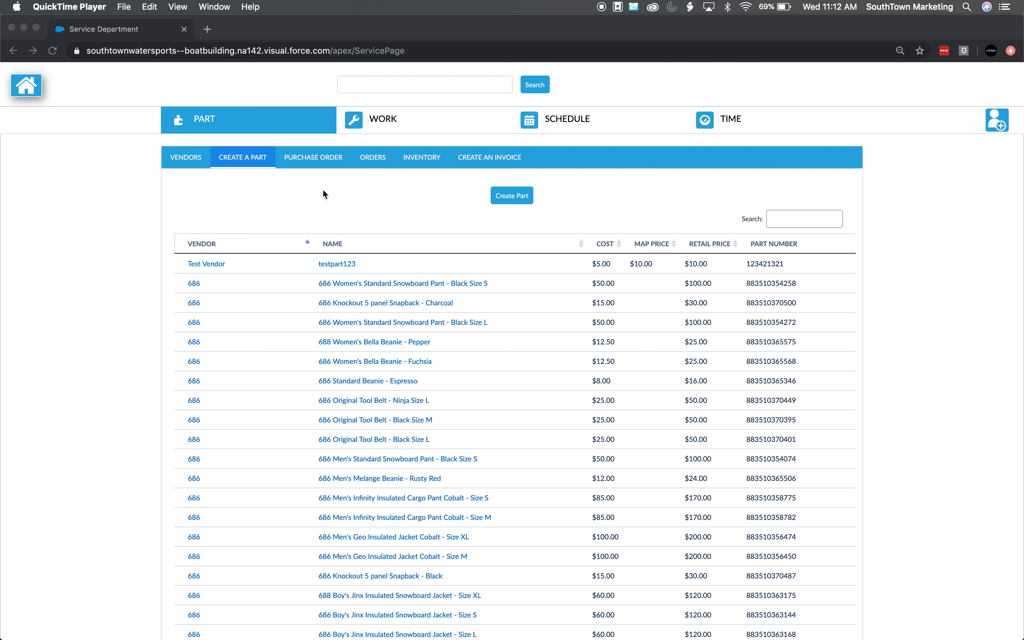
Start a new purchase order and select Test Vendor as its vendor
left_click(319, 159)
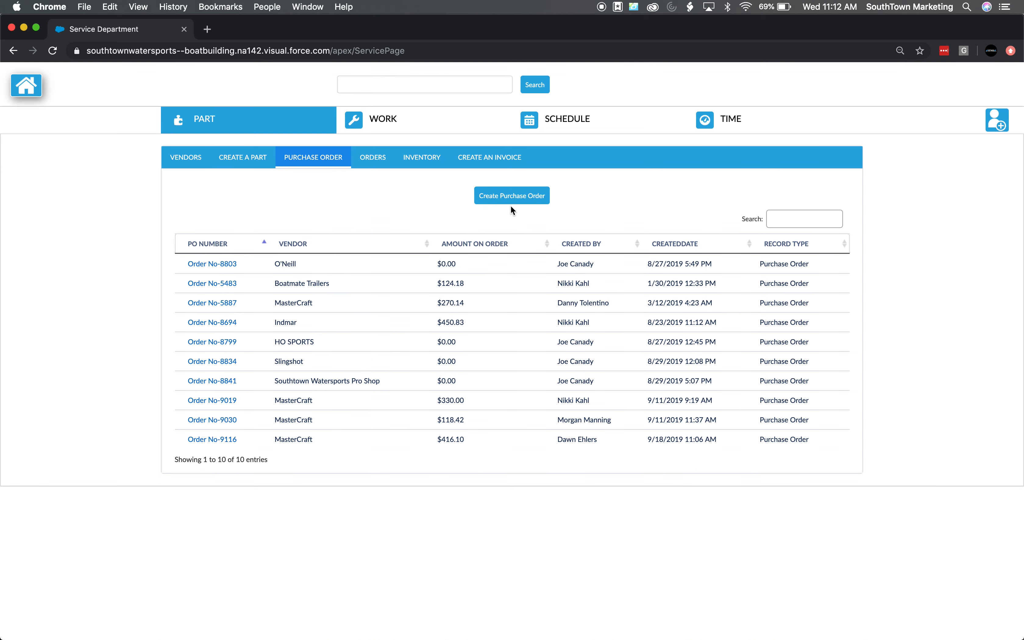
left_click(514, 198)
left_click(250, 232)
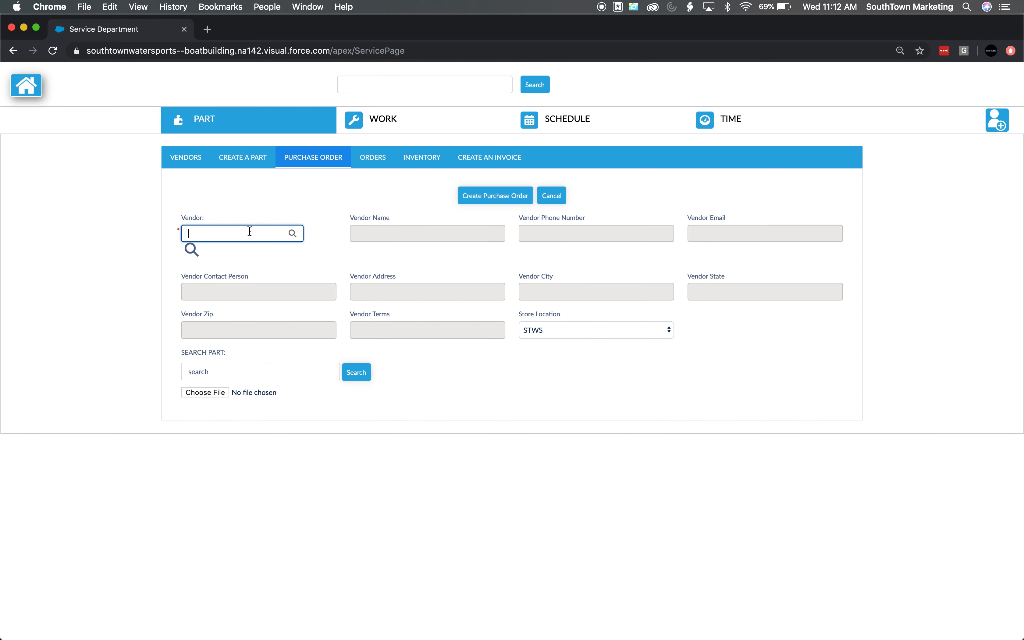
type("test")
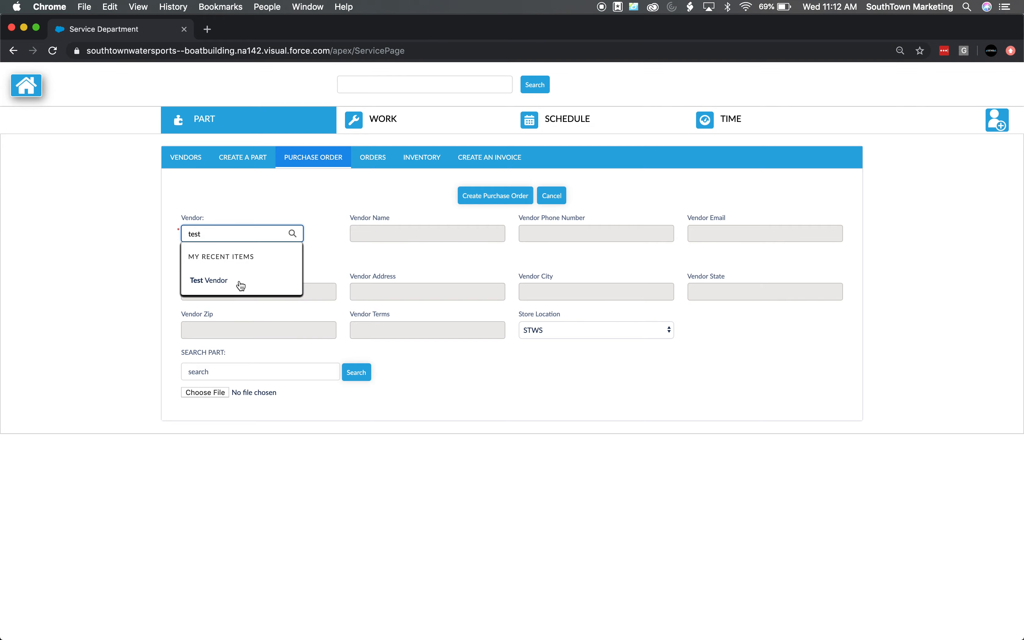
left_click(237, 281)
Search the parts for testpart123 in the purchase order
left_click(324, 216)
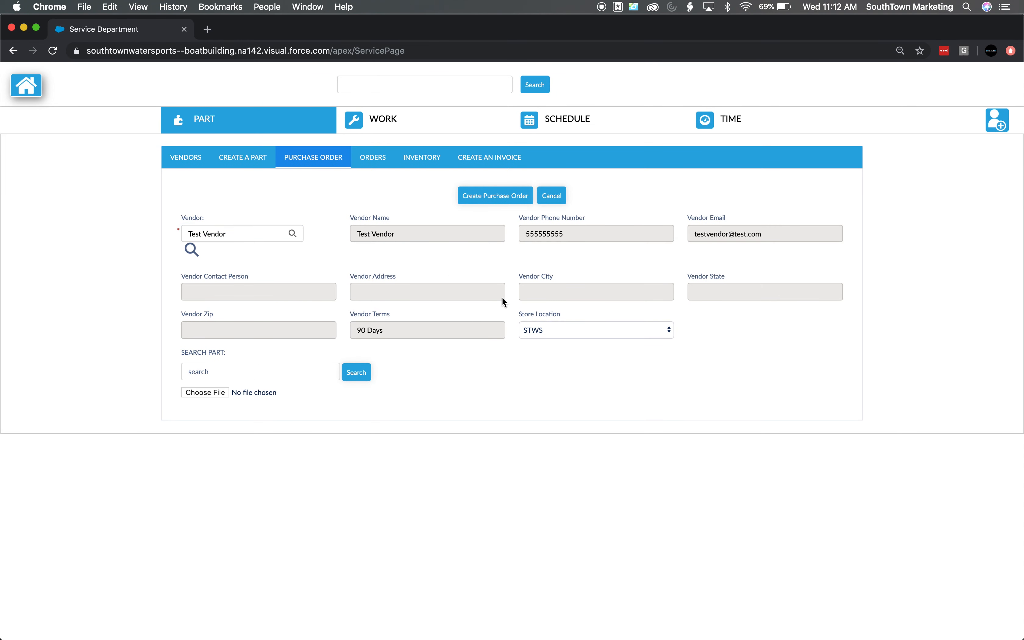
scroll(274, 265, "down", 1)
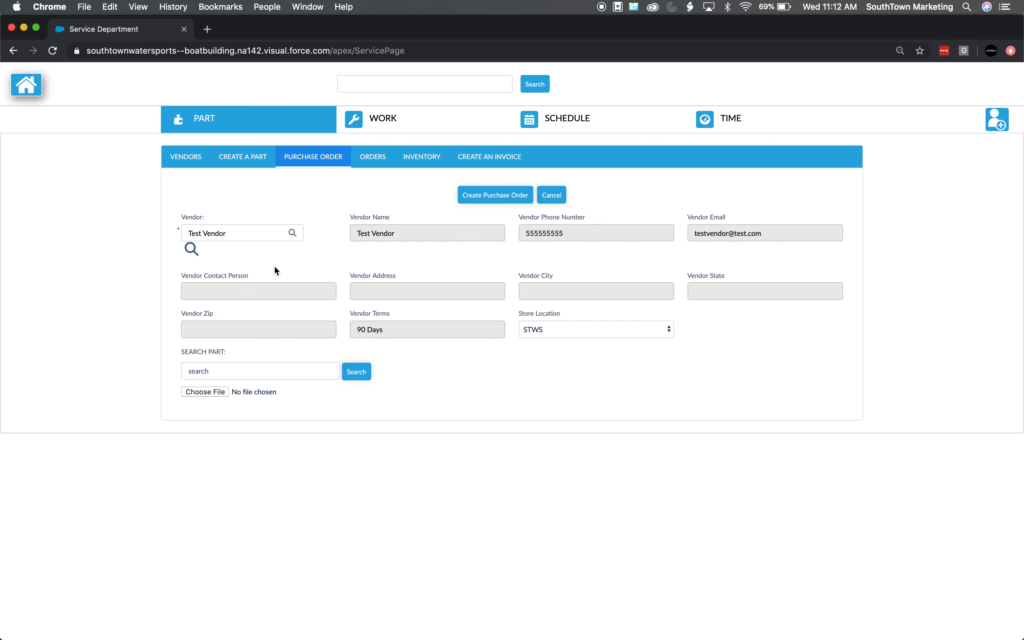
left_click(277, 371)
type("testpart")
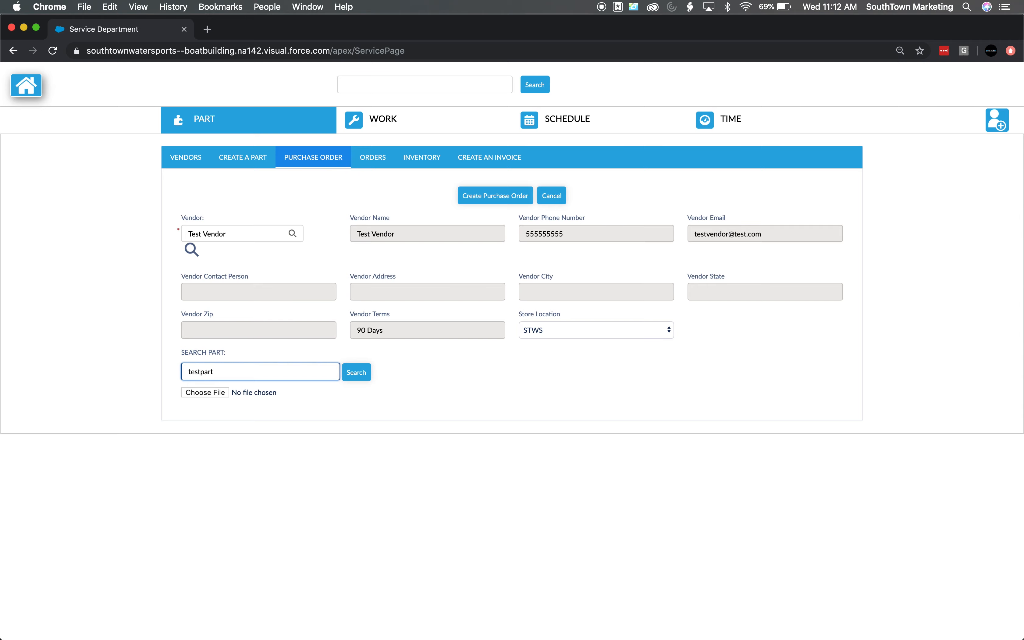
type("123")
left_click(366, 379)
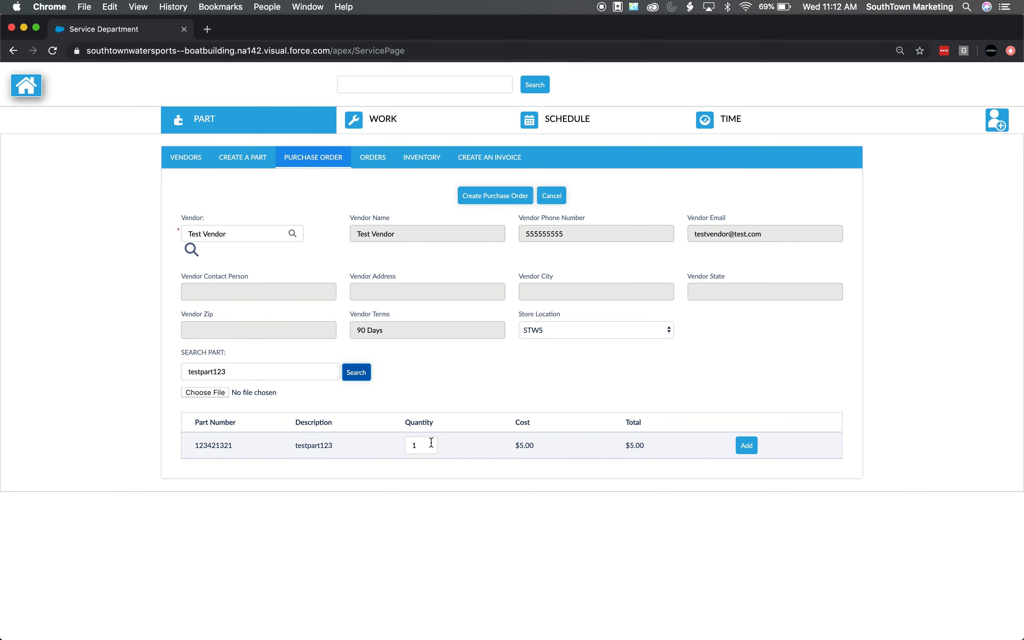
Add testpart123 with quantity 1 to the order and create the purchase order
left_click(746, 445)
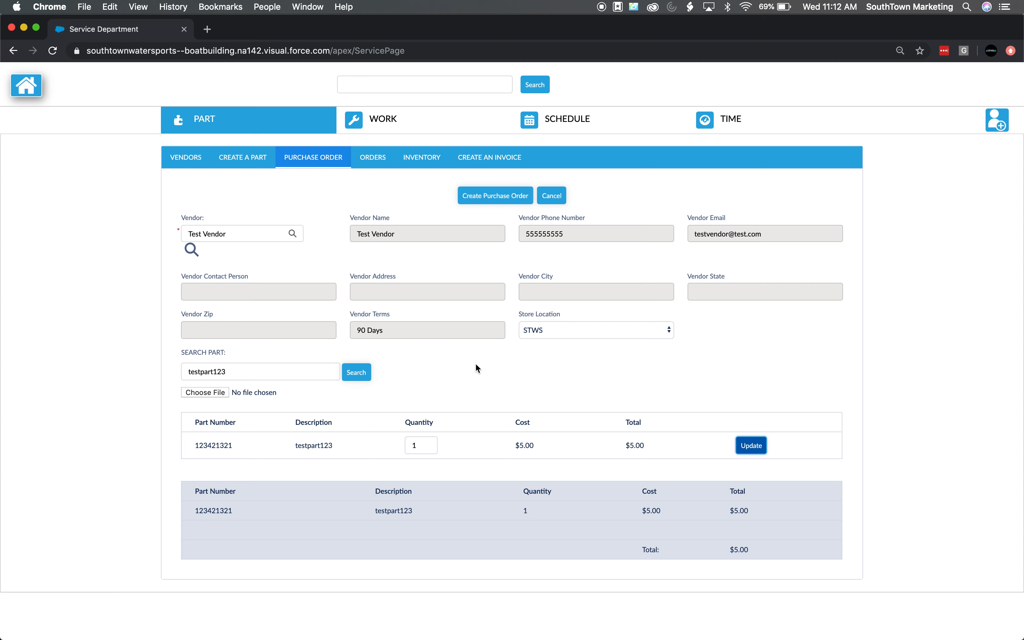
left_click(254, 375)
left_click(459, 363)
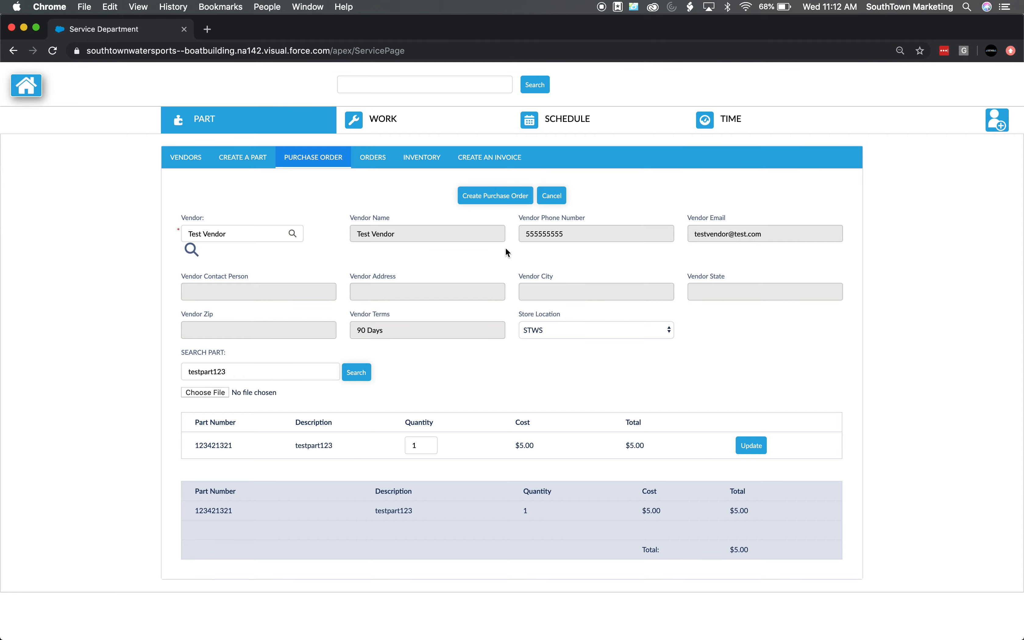
left_click(498, 198)
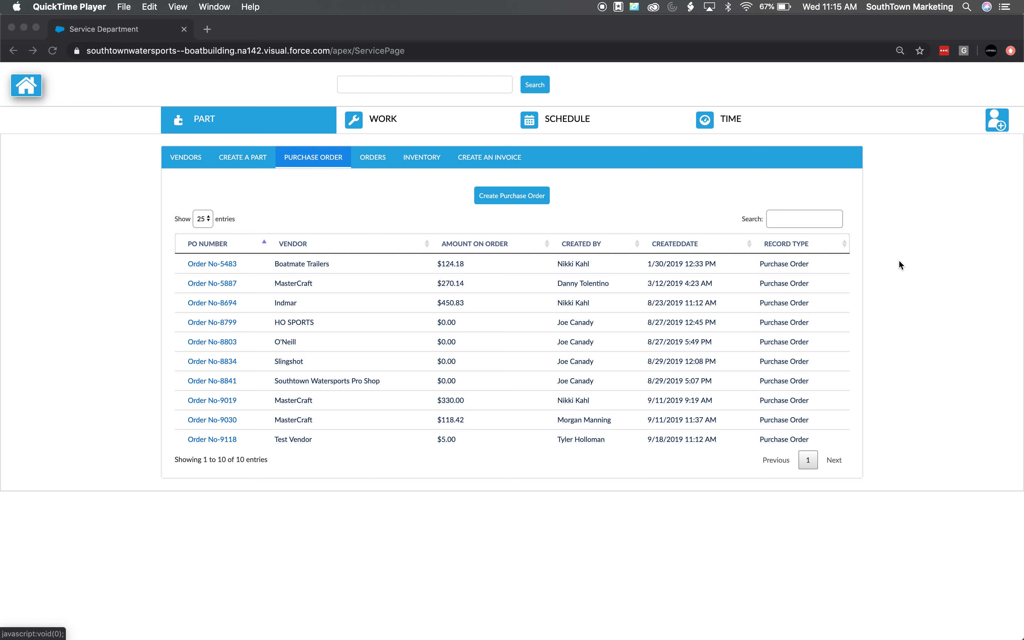
Open the new Test Vendor purchase order from the list
left_click(232, 440)
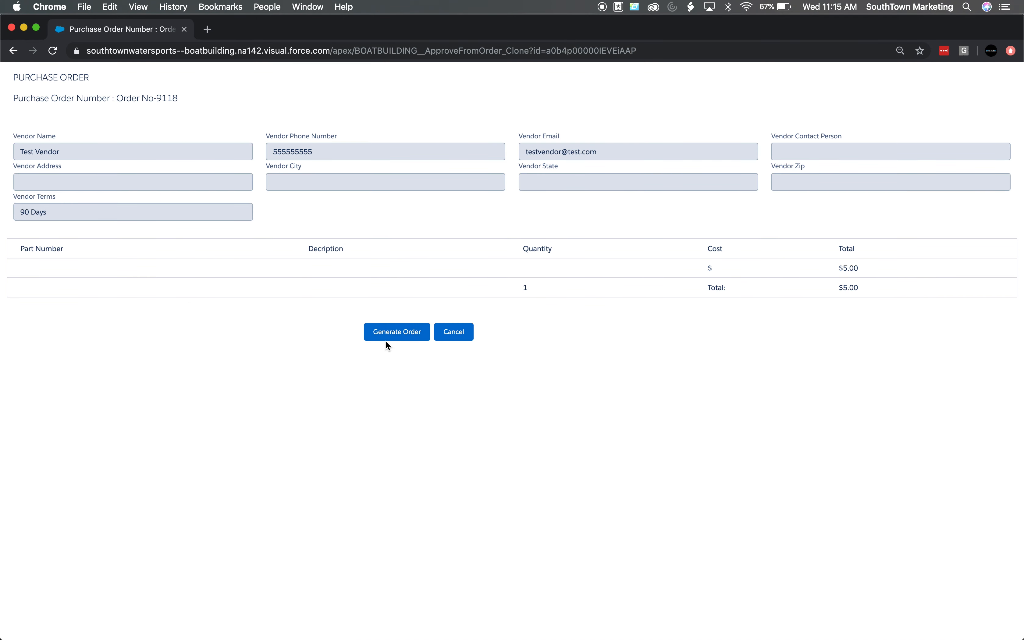
Generate the purchase order, then filter the orders list by "test" and open the Test Vendor order
left_click(390, 338)
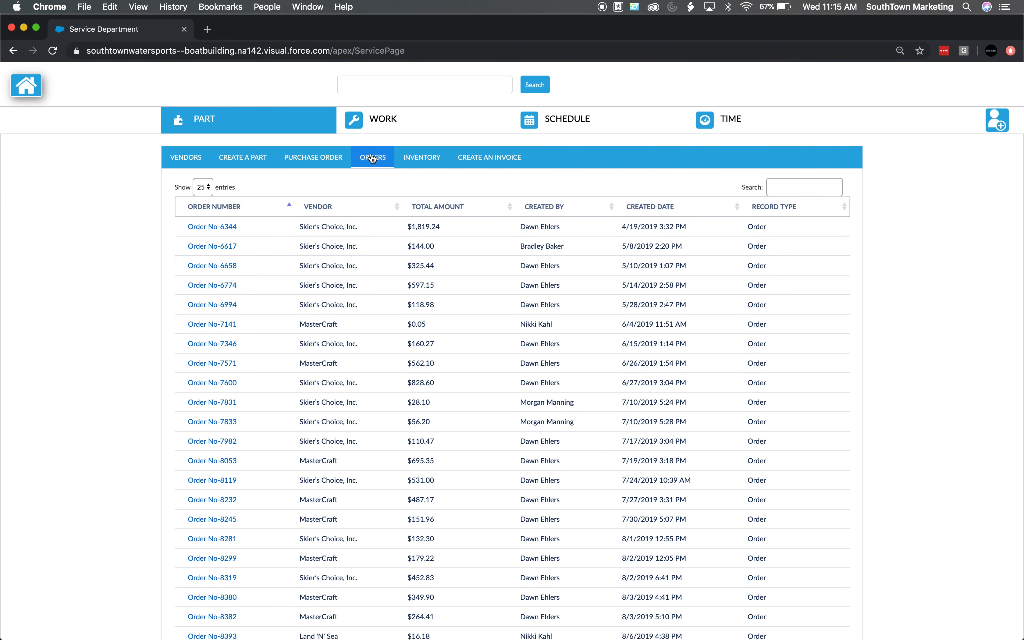
left_click(772, 188)
type("test")
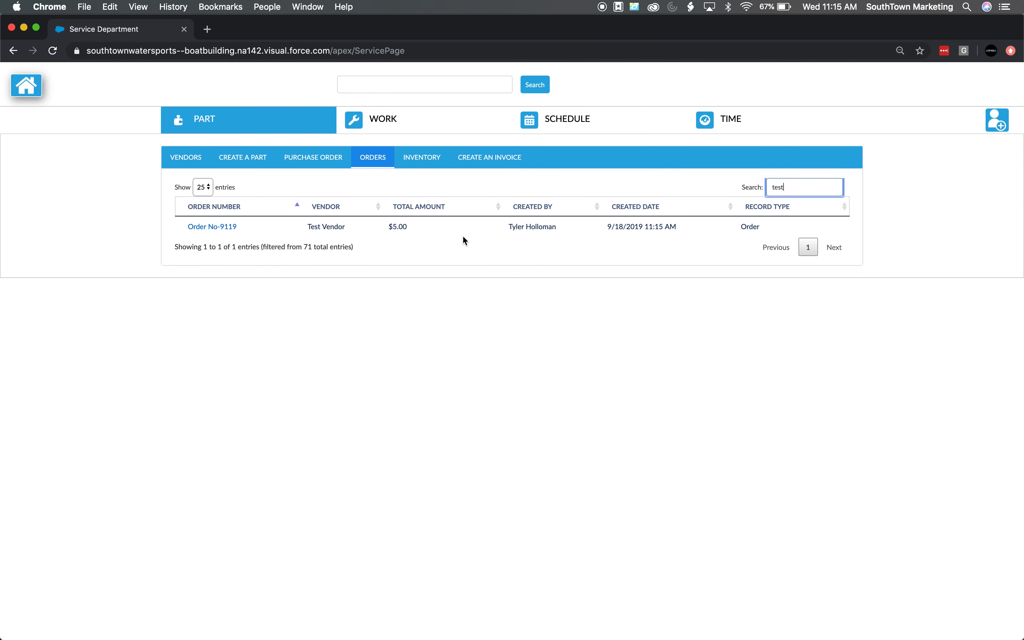
left_click(221, 226)
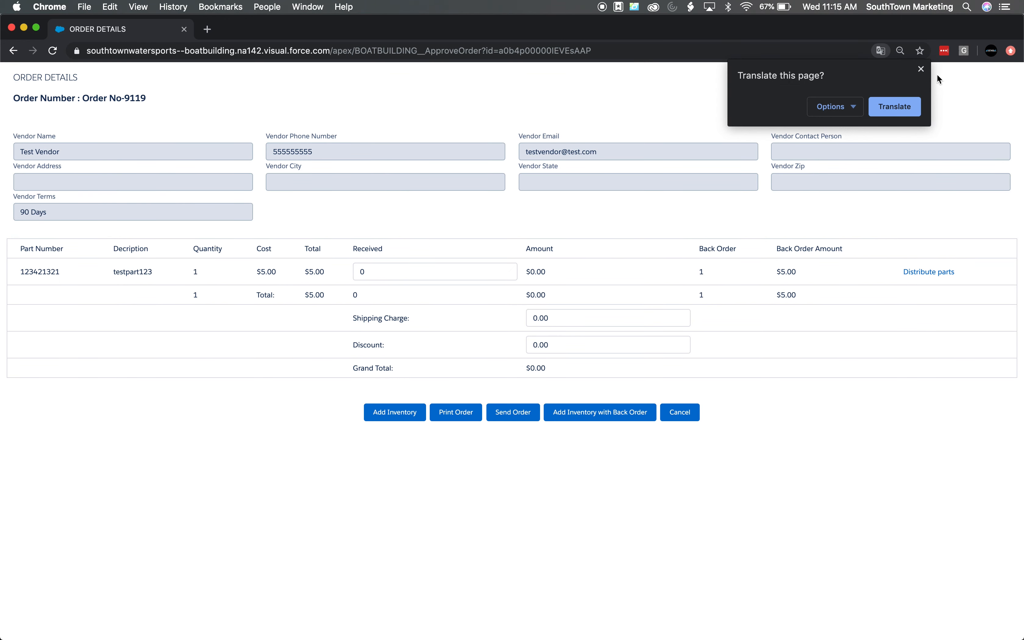
Set the received quantity of testpart123 to 1
left_click(921, 70)
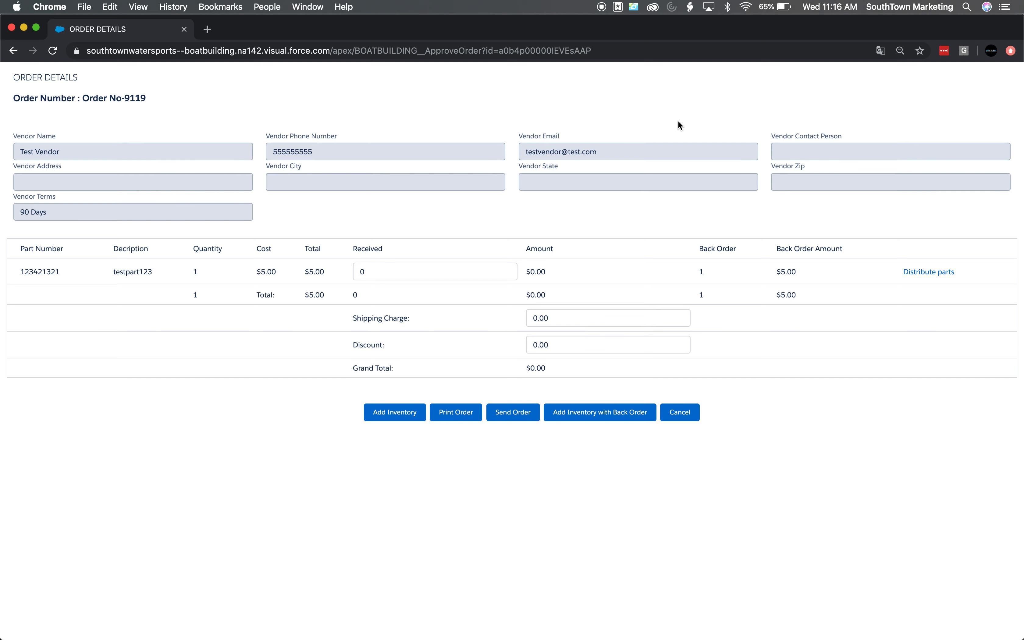
left_click(394, 267)
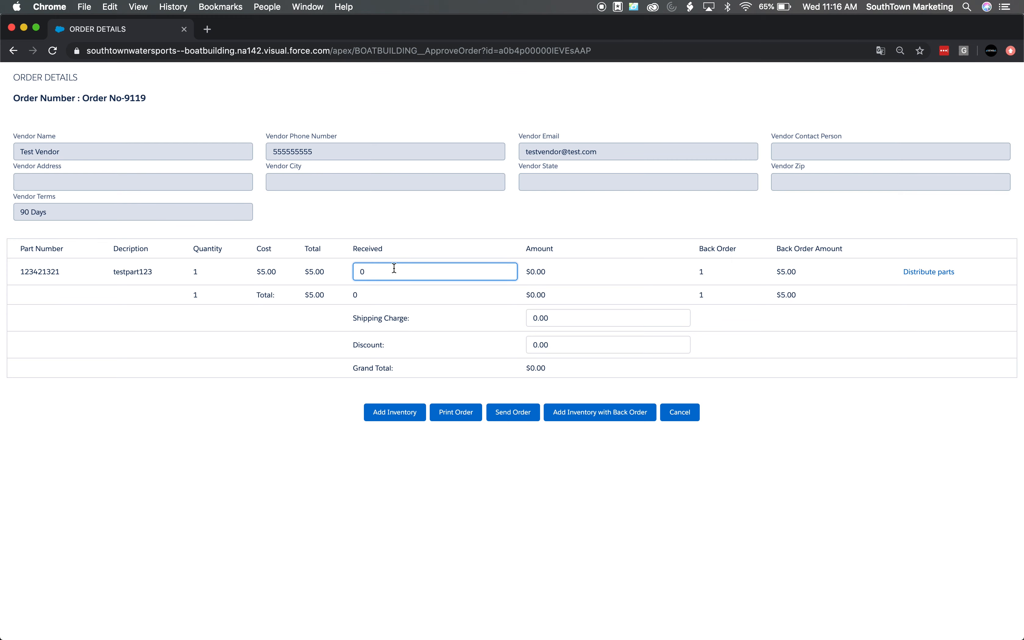
key("BackSpace")
type("1")
left_click(452, 220)
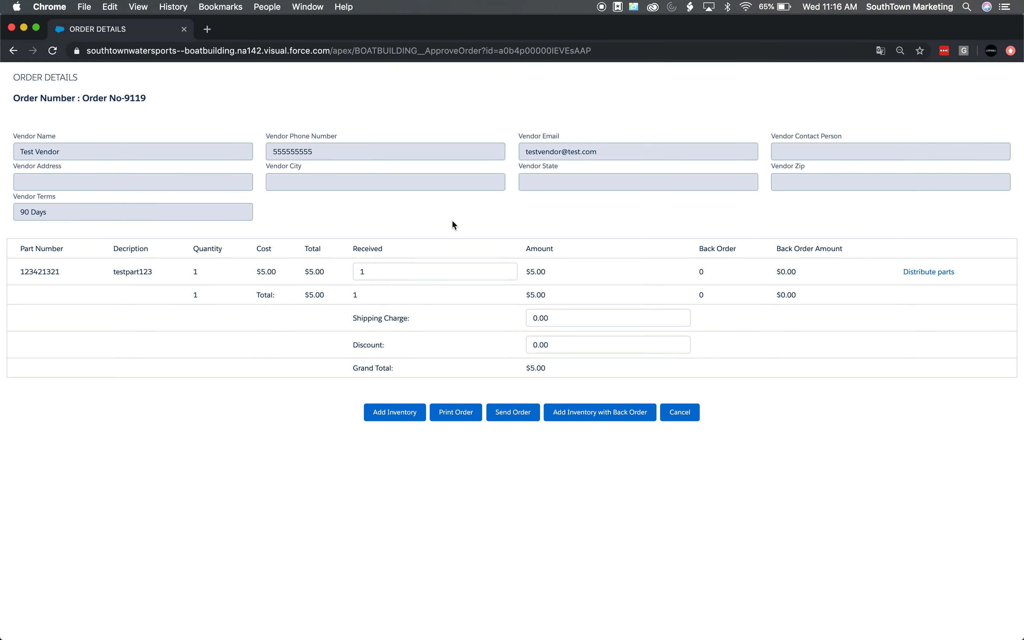
Distribute the received part to the Raleigh store location with quantity 1 and save
left_click(915, 273)
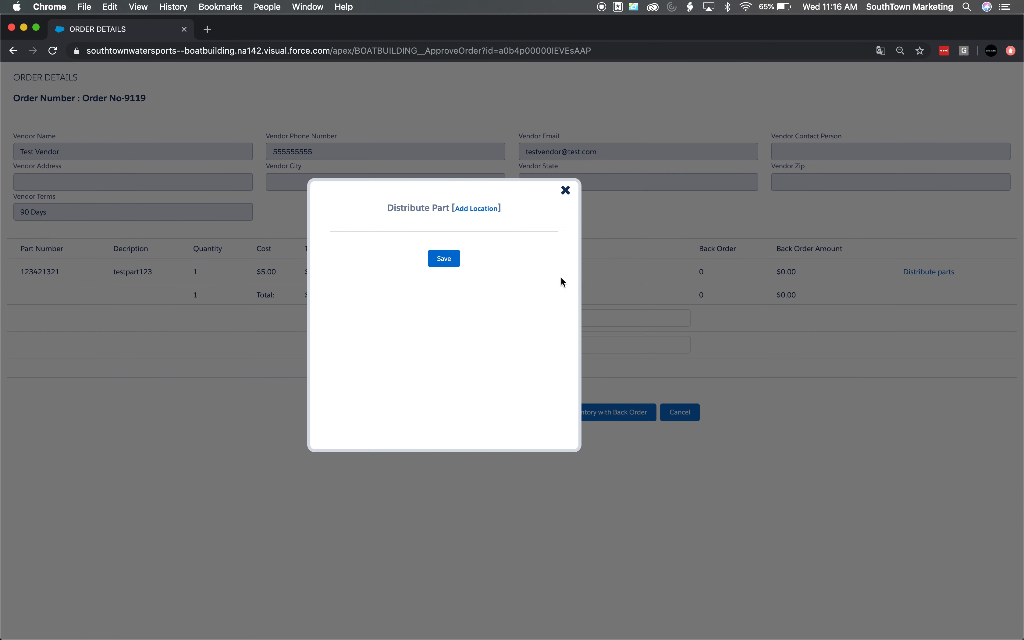
left_click(477, 209)
left_click(417, 232)
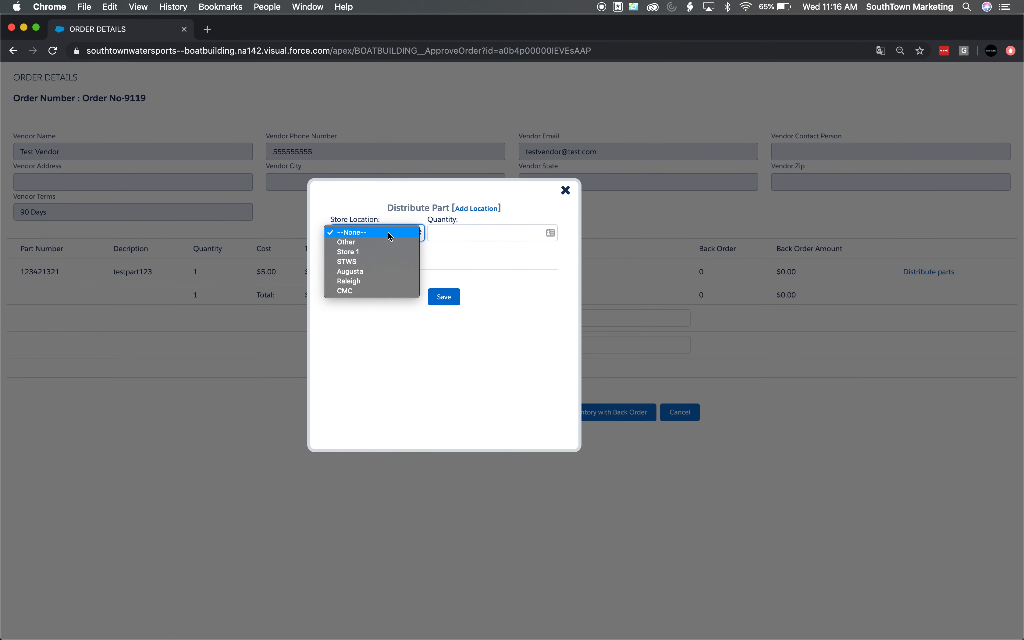
left_click(373, 280)
left_click(455, 228)
type("1")
left_click(454, 296)
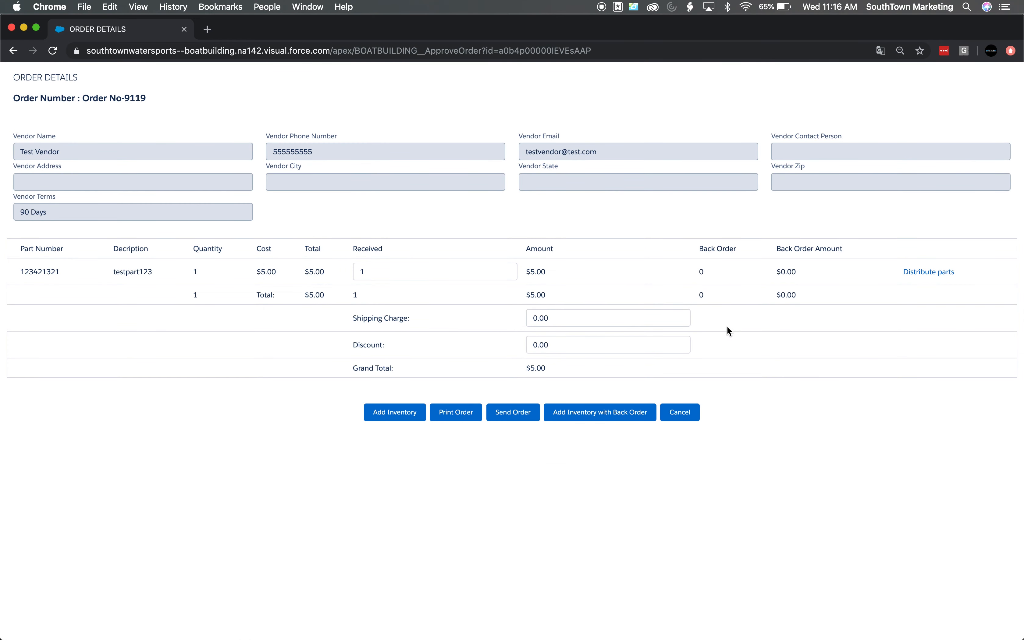
Set the order's shipping charge to 10
left_click(621, 317)
key("BackSpace")
key("BackSpace")
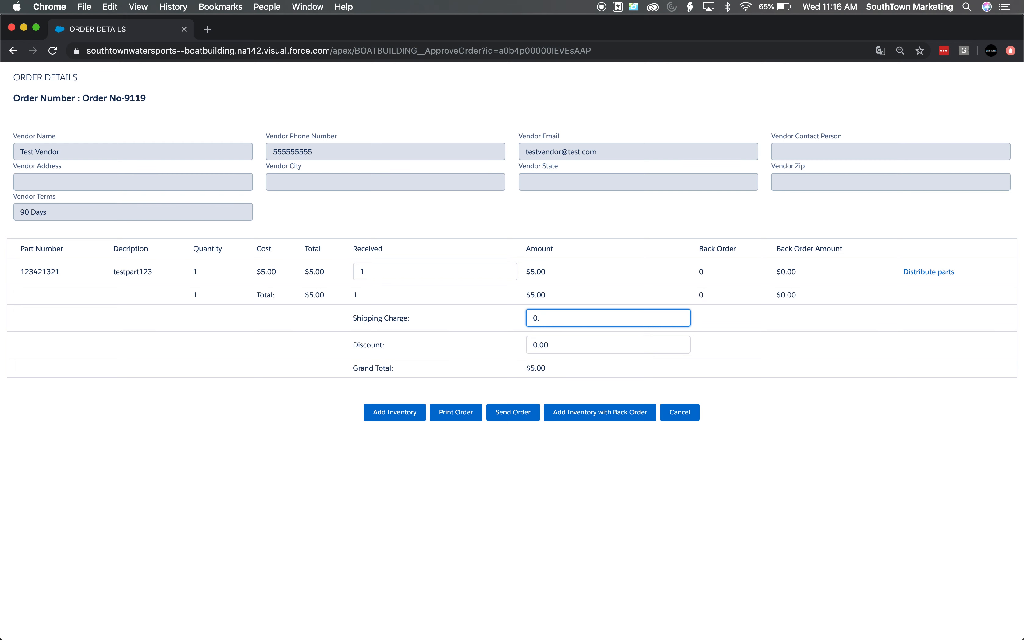
key("BackSpace")
type("10")
left_click(764, 370)
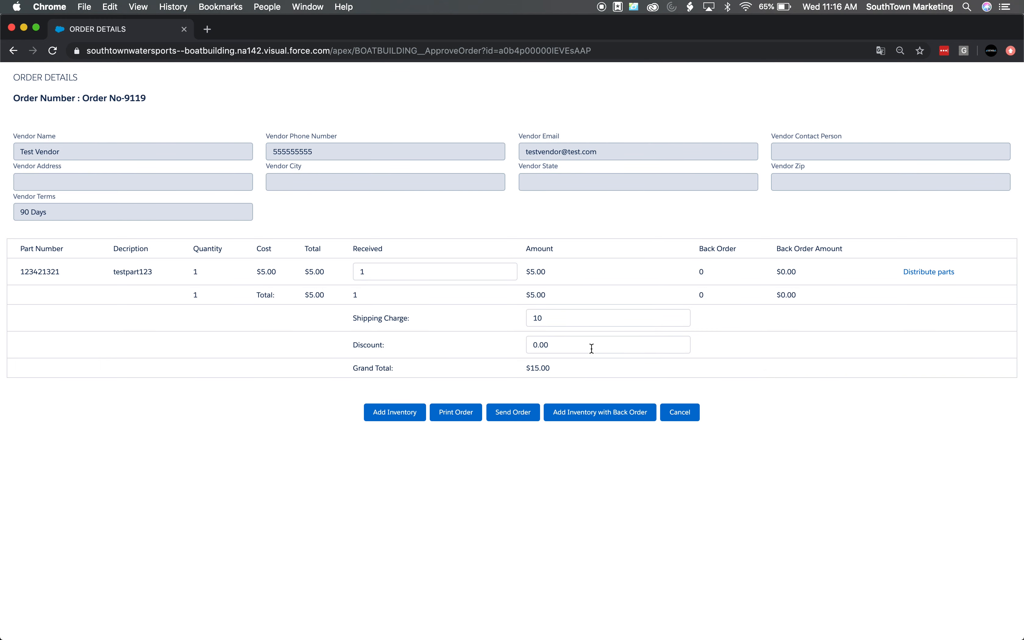